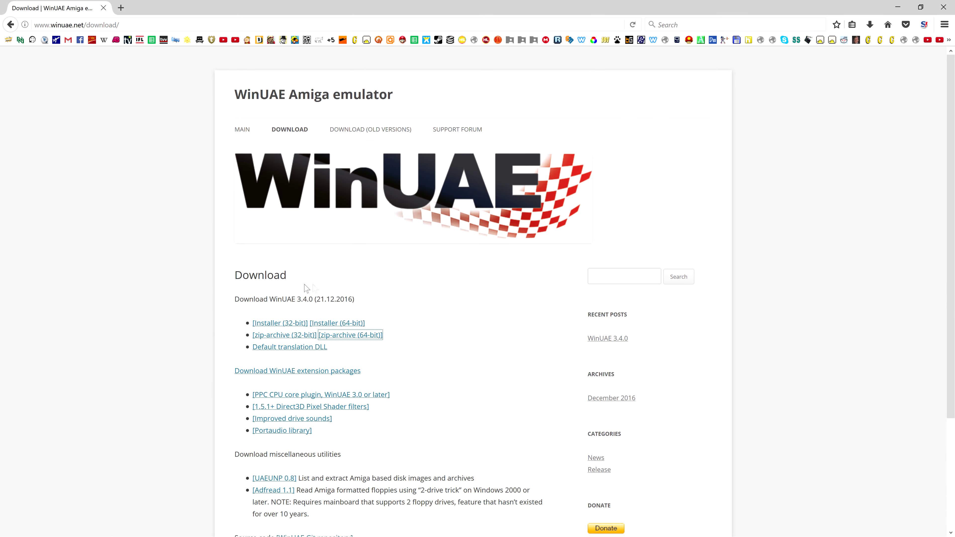
Step: Download the 64-bit WinUAE 3.4.0 zip archive into the HyperSpin\Emulators folder
left_click(362, 336)
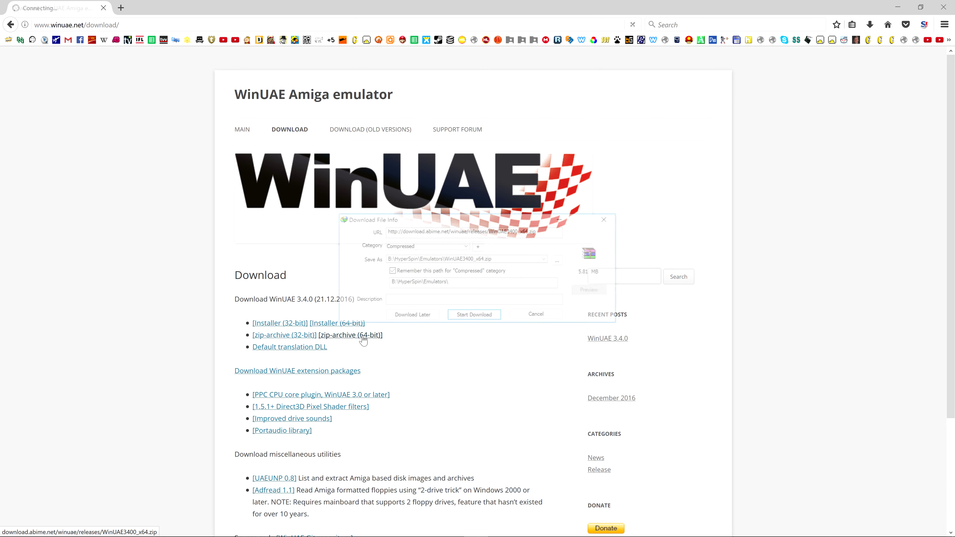
left_click(559, 261)
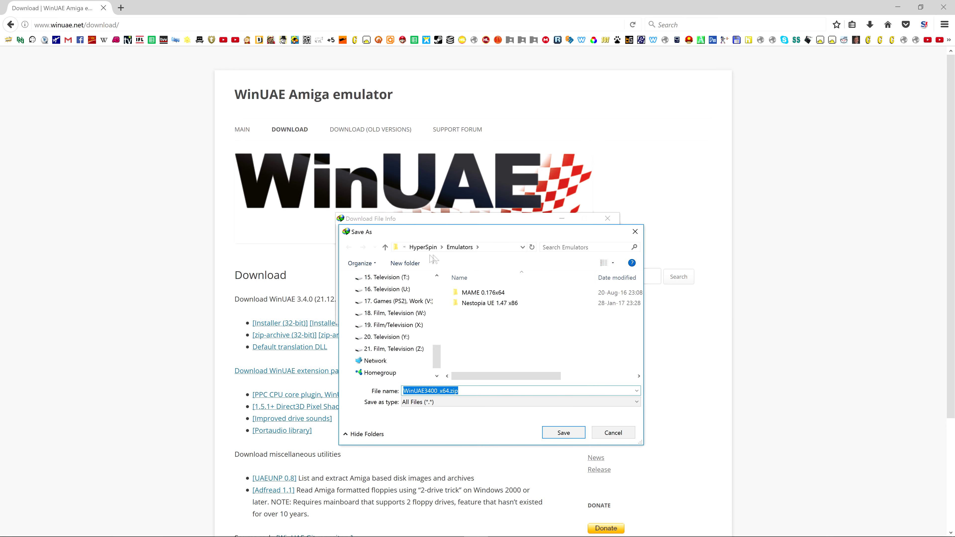
left_click(566, 433)
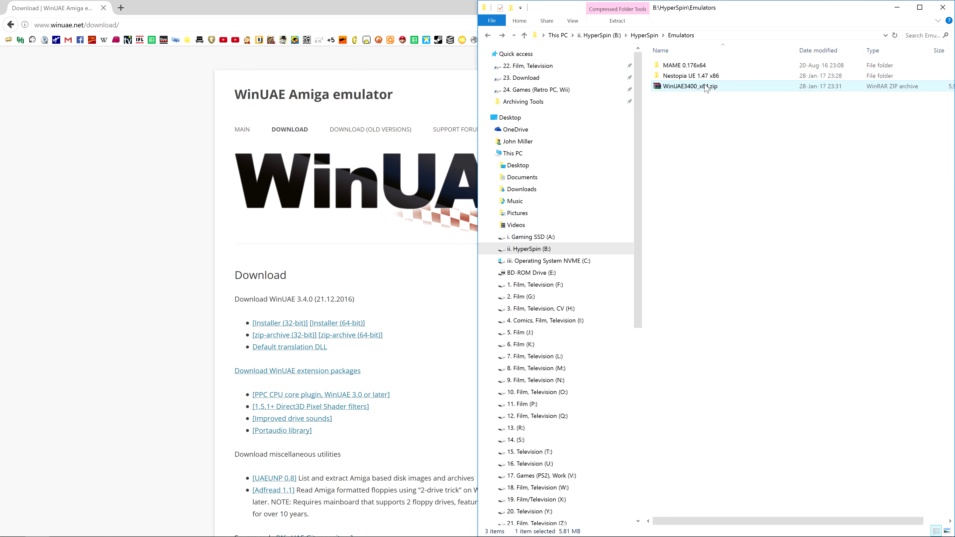
Step: Extract WinUAE3400_x64.zip into its own WinUAE3400_x64 folder and permanently delete the zip archive
right_click(705, 85)
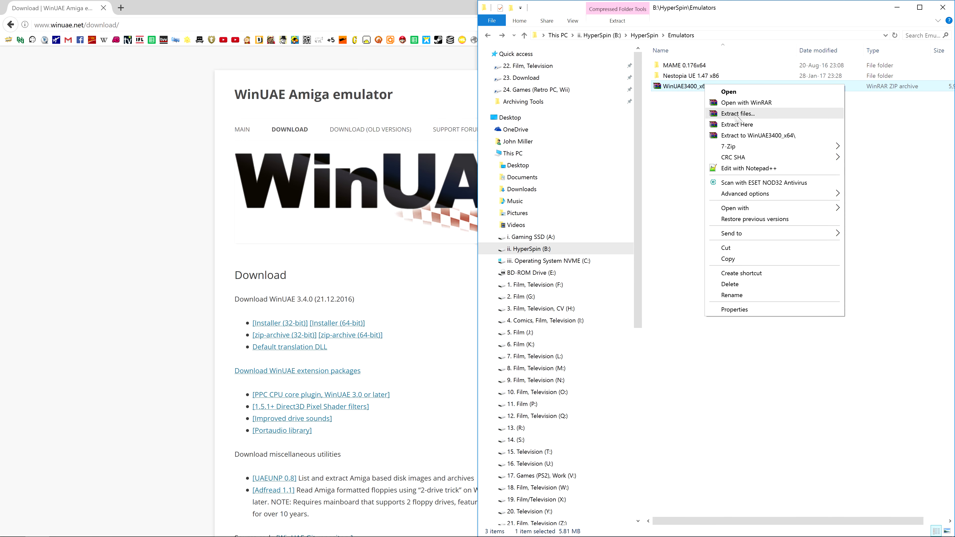
left_click(757, 135)
key("shift+Delete")
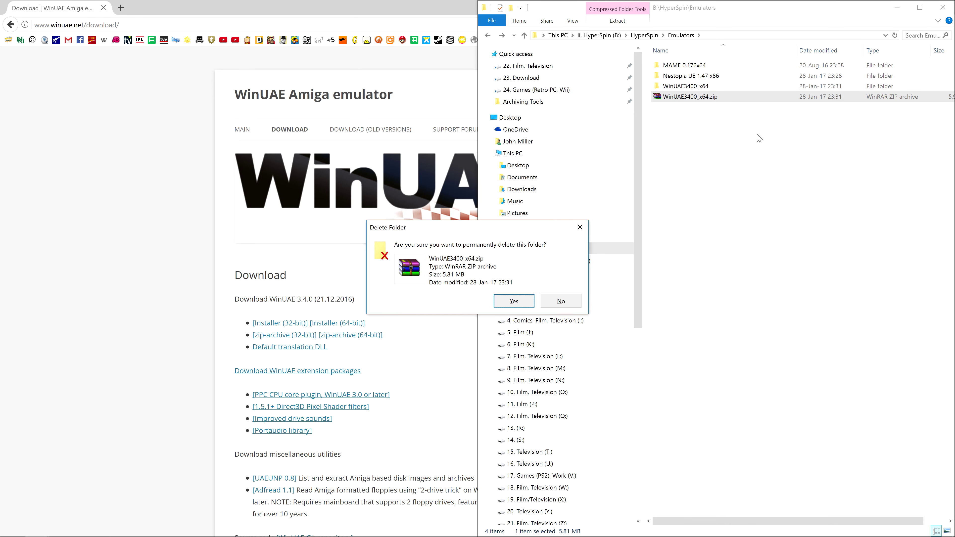
key("Return")
Step: Rename the extracted emulator folder to "WinUAE 3.4.0 x64"
left_click(685, 89)
key("F2")
left_click(686, 87)
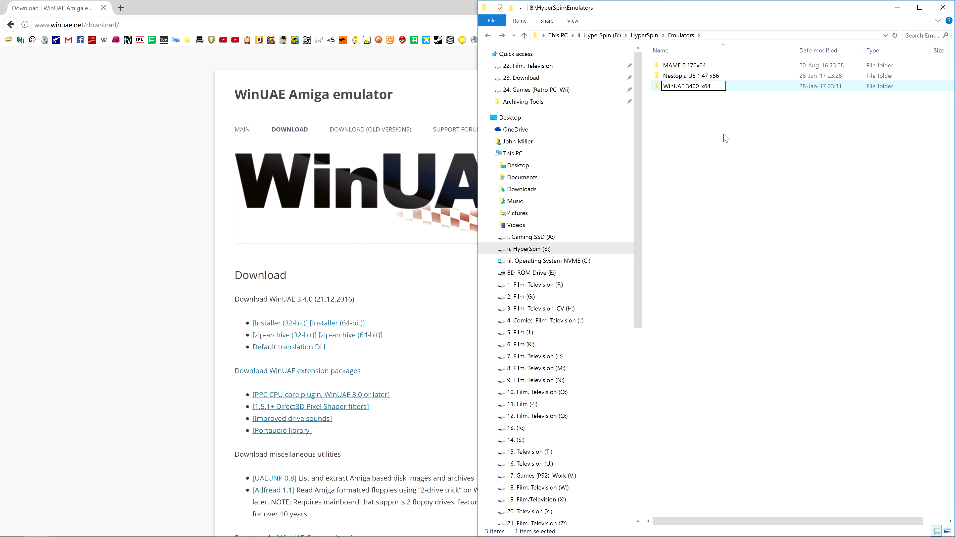
type(".")
key("Right")
key("Delete")
key("Return")
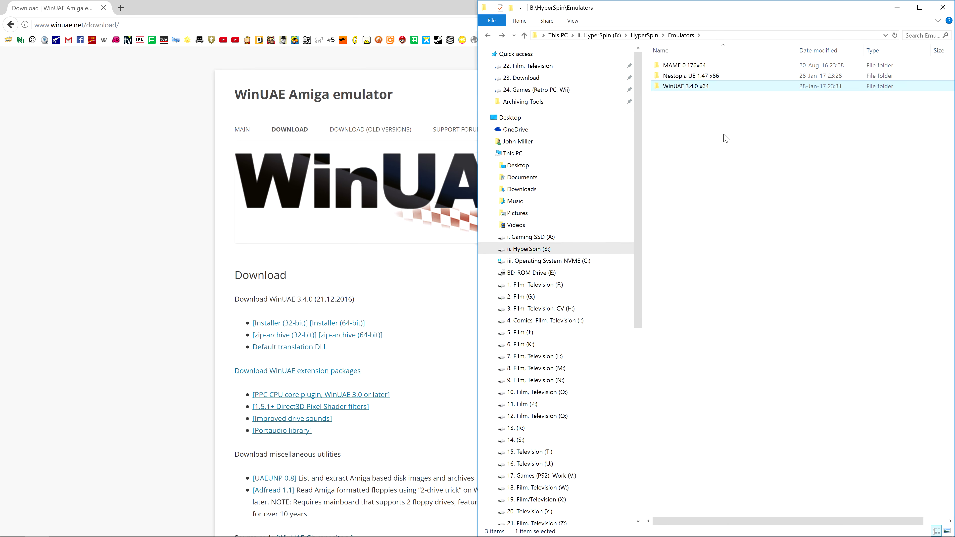
left_click(726, 138)
Step: Create two new folders named "rom" and "HDD" inside the WinUAE 3.4.0 x64 folder
double_click(706, 90)
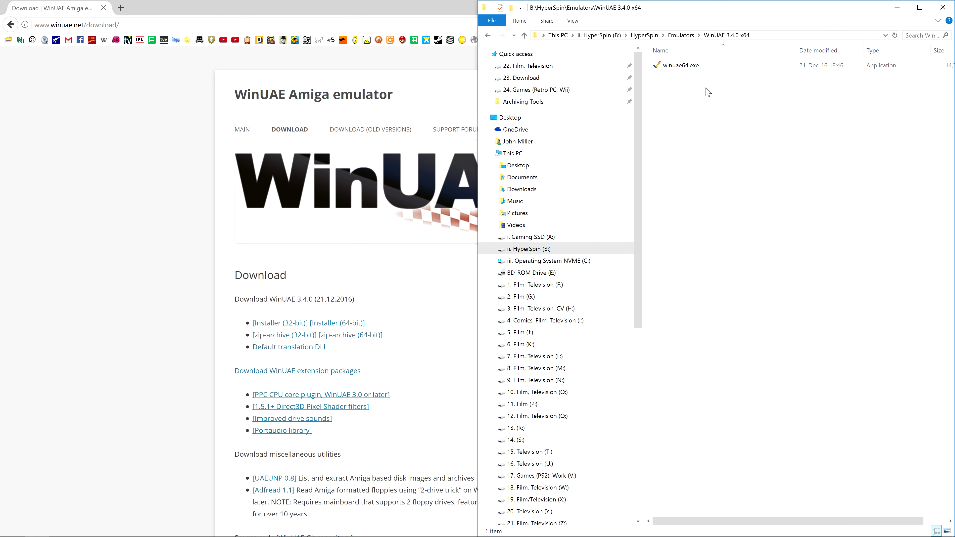
key("ctrl+shift+n")
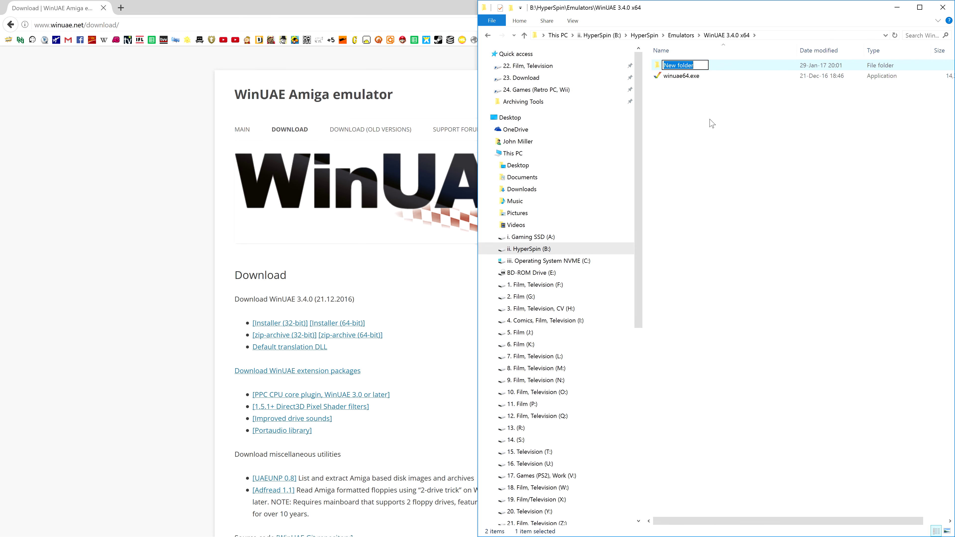
type("rom")
key("Return")
key("ctrl+shift+n")
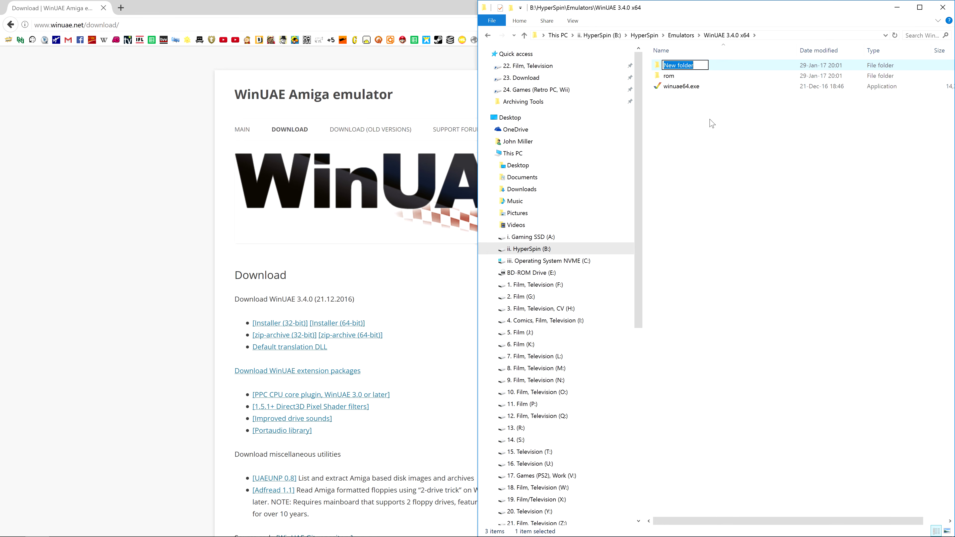
type("HDD")
key("Return")
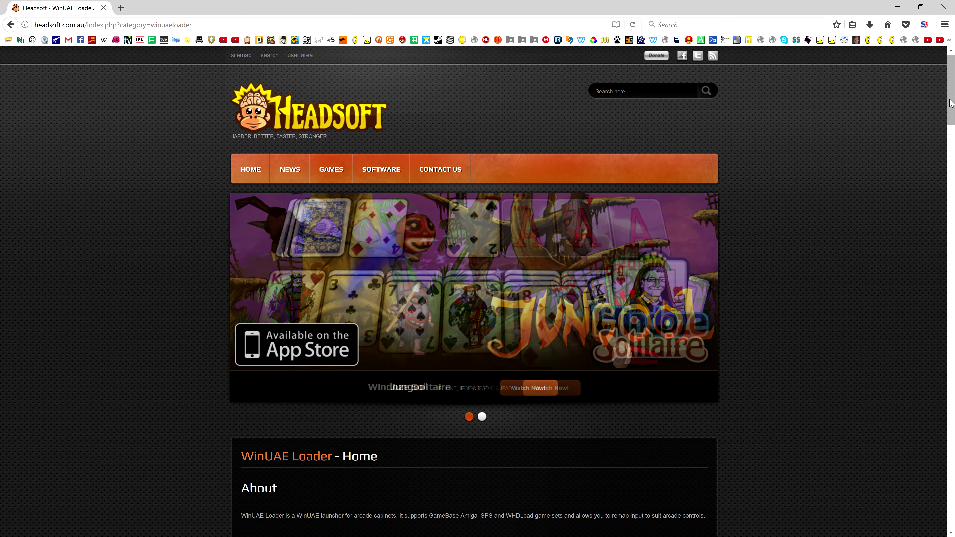
Step: Download WinUAE Loader v1.78 from the end of the Headsoft WinUAE Loader page
left_click_drag(950, 104, 951, 527)
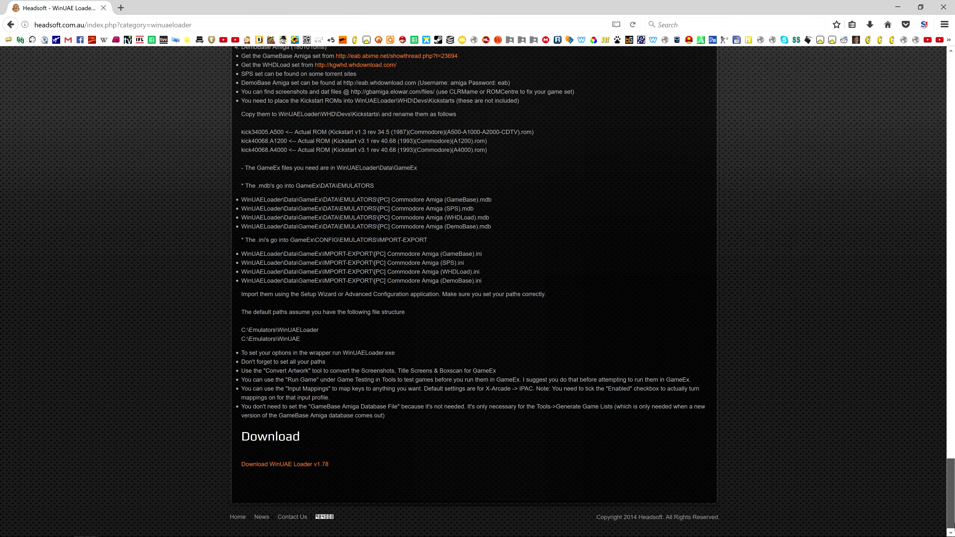
left_click(308, 465)
left_click(476, 317)
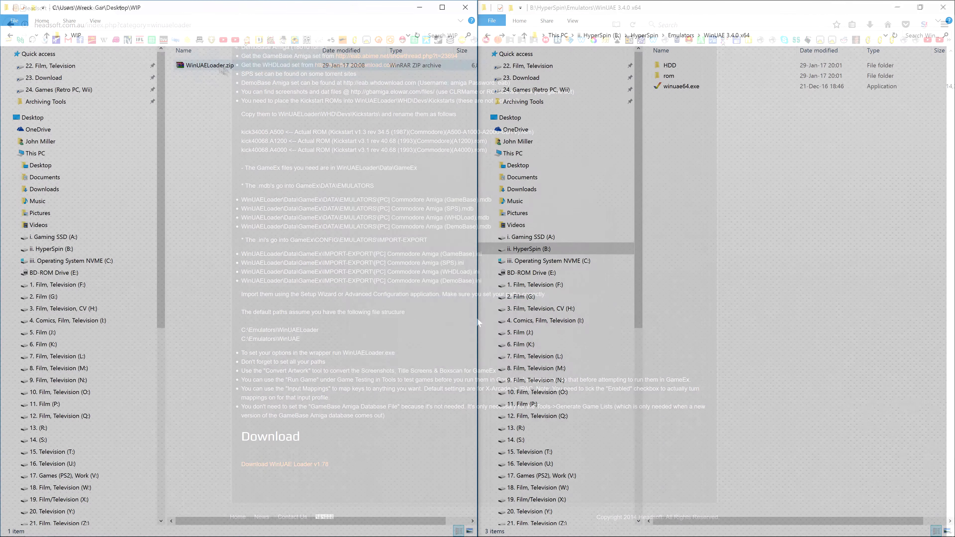
Step: Extract WinUAELoader.zip into its own folder in WIP and open the inner WinUAELoader folder
right_click(219, 64)
left_click(272, 118)
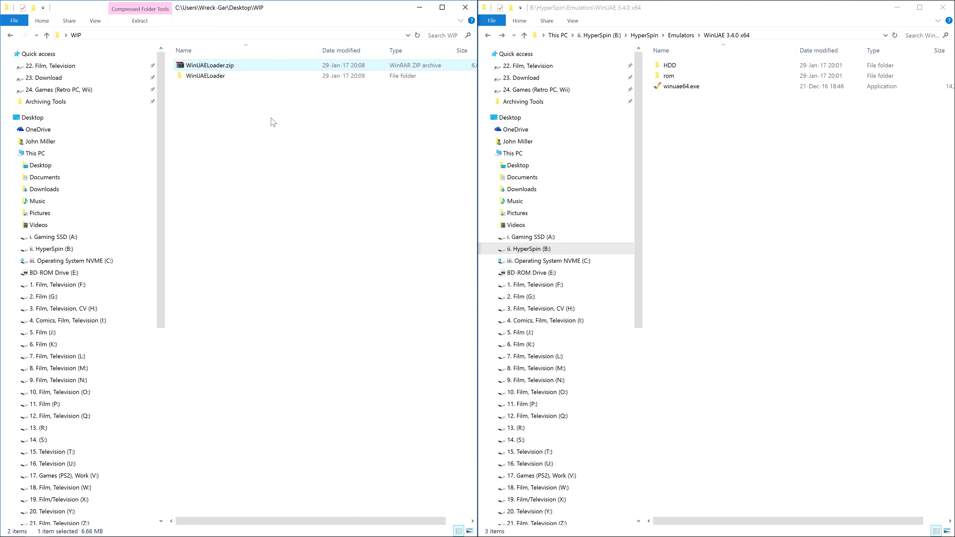
double_click(226, 76)
double_click(227, 67)
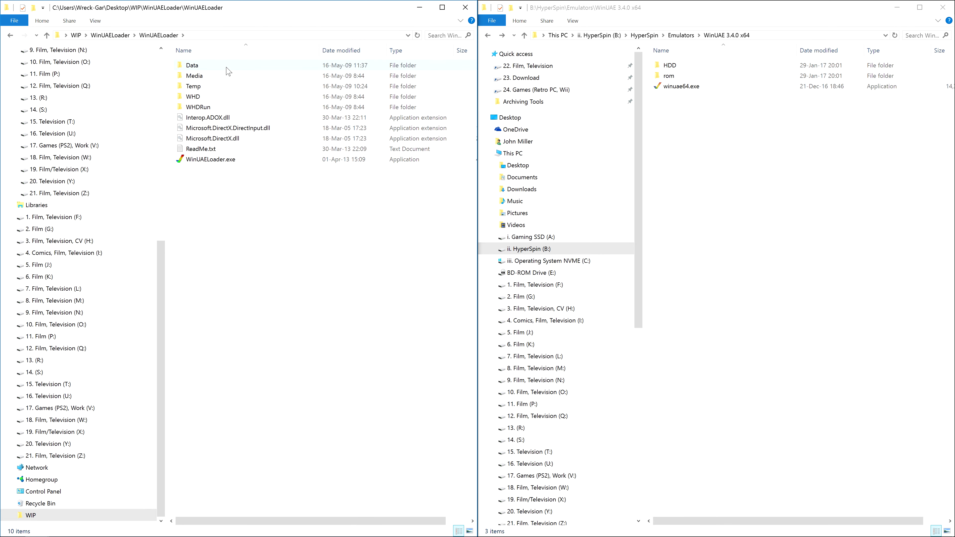
Step: Copy the WHD folder from WinUAELoader into the emulator's HDD folder
left_click(210, 97)
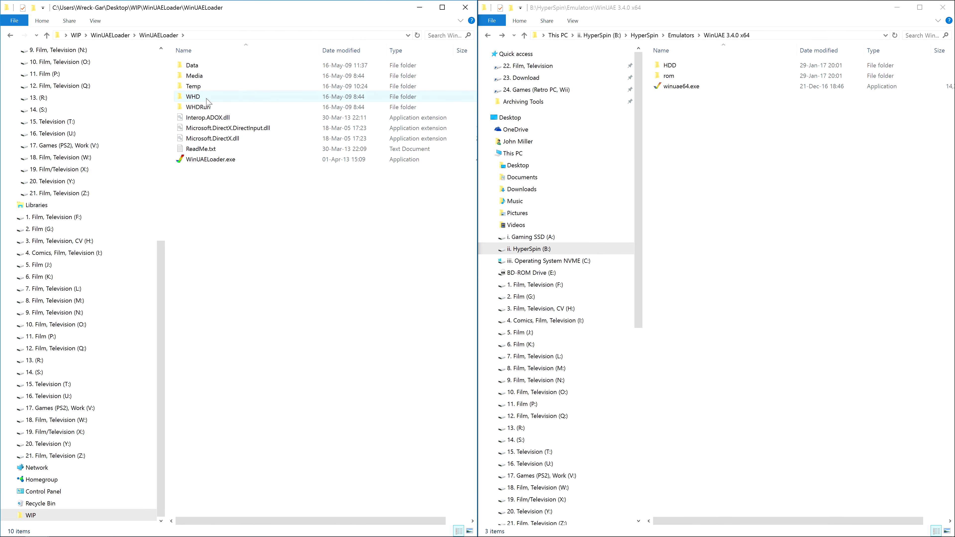
double_click(671, 65)
left_click_drag(208, 99, 724, 107)
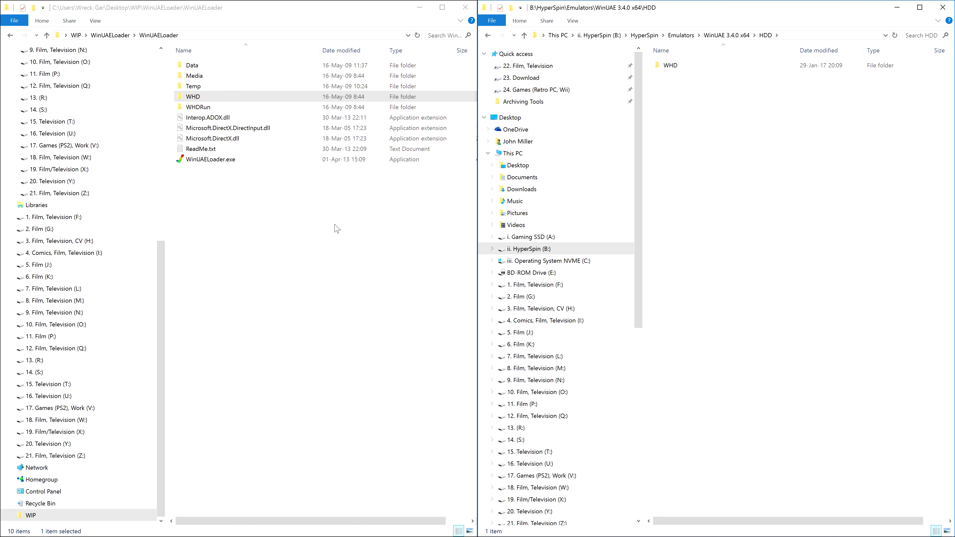
Step: Permanently delete the WinUAELoader archive and its extracted folder from the WIP folder
key("BackSpace")
key("ctrl+a")
key("shift+Delete")
key("Return")
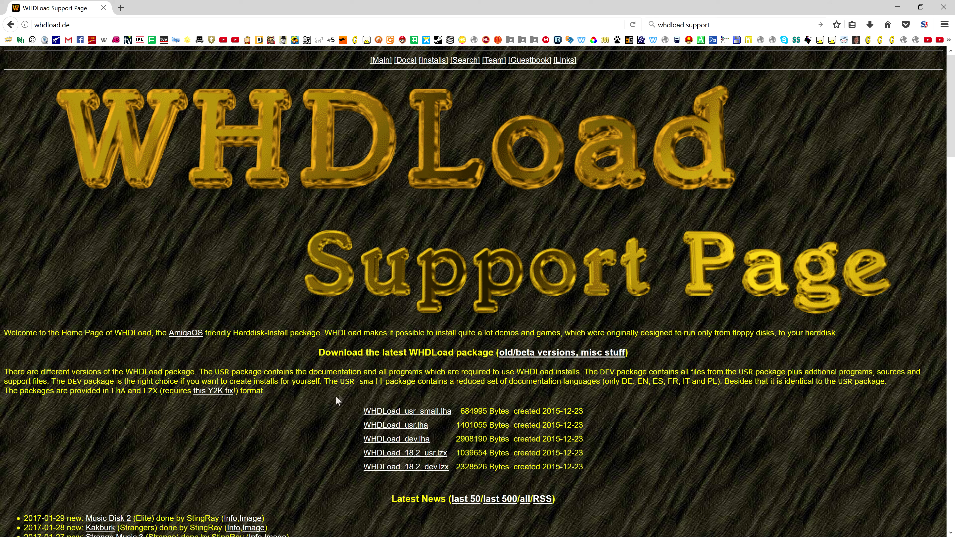
Step: Download WHDLoad_usr_small.lha from the WHDLoad support page and save it in the WIP folder
left_click(434, 419)
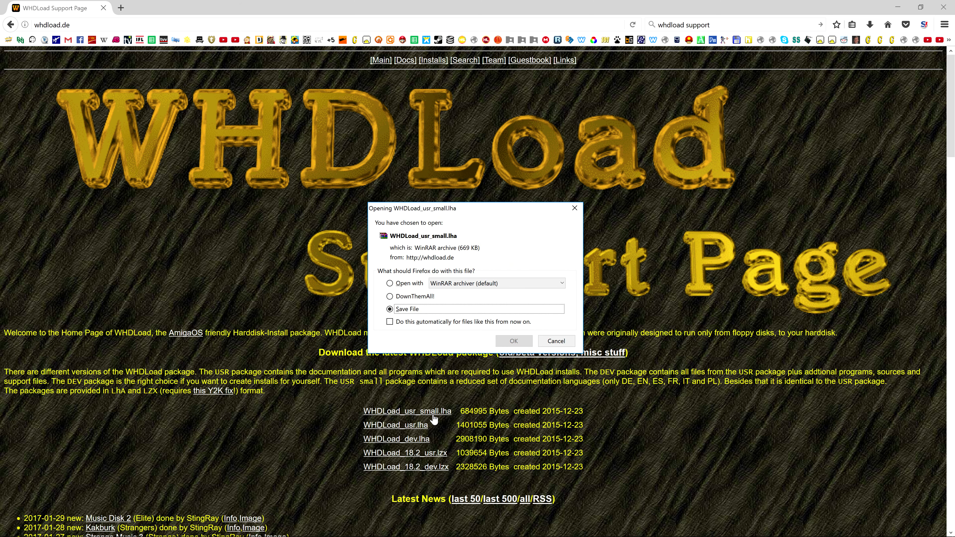
left_click(512, 343)
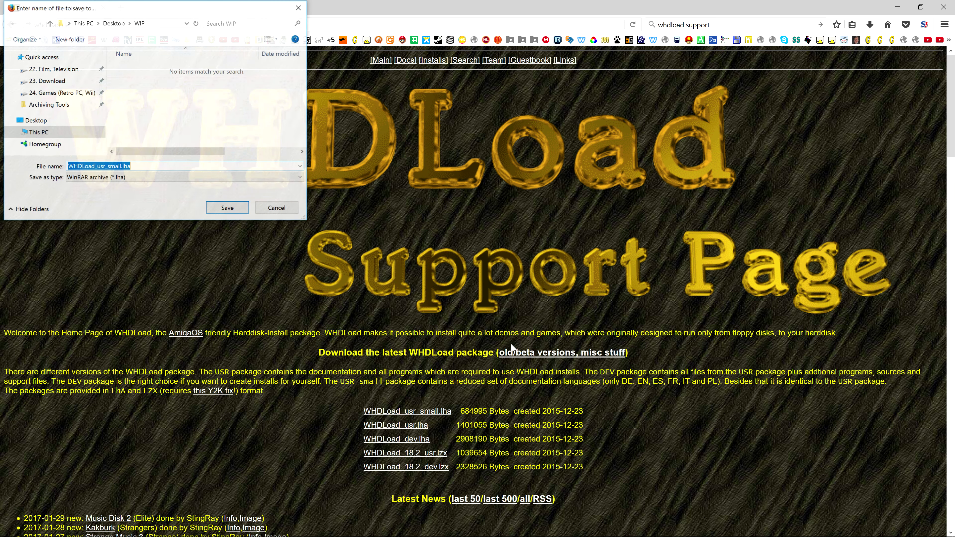
left_click(234, 209)
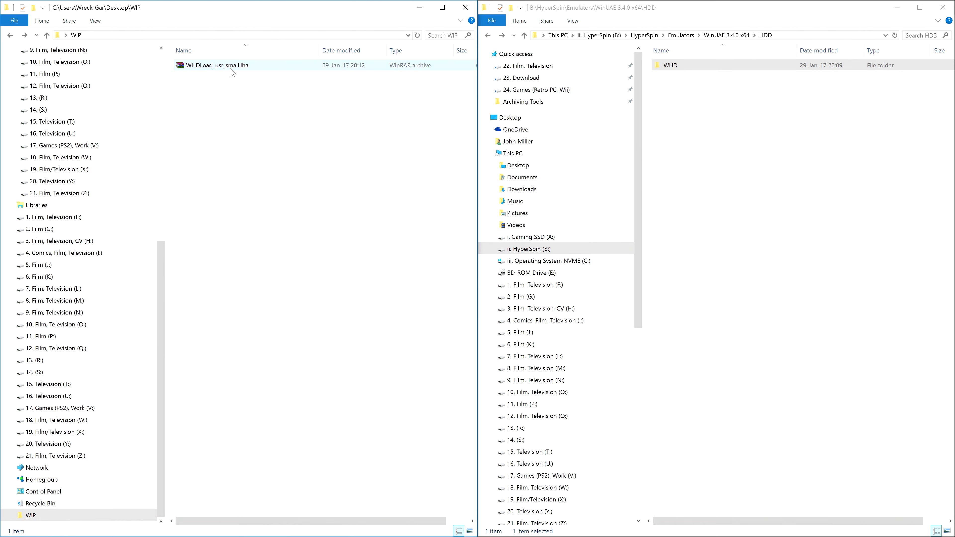
Step: Extract WHDLoad_usr_small.lha into its own folder in WIP and open the WHDLoad folder inside it
right_click(231, 70)
left_click(269, 119)
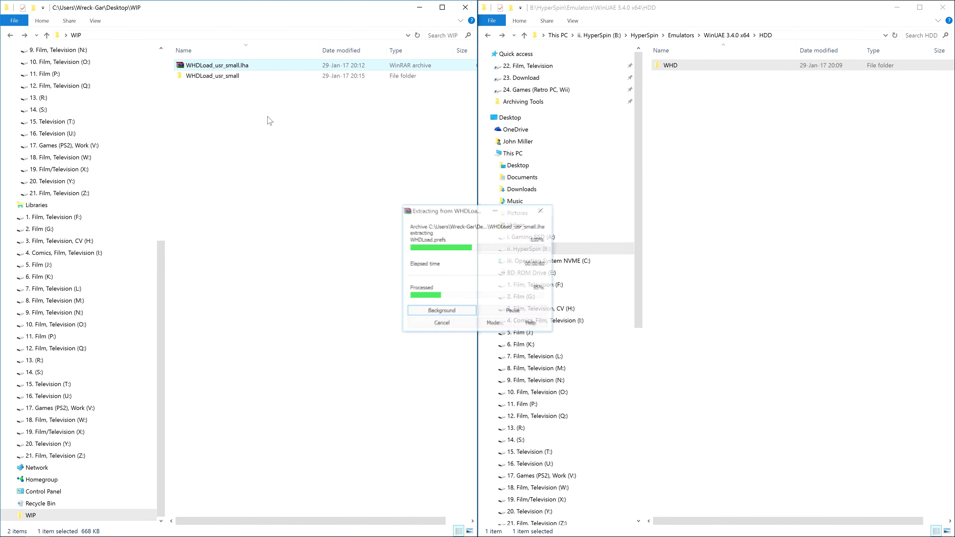
double_click(232, 77)
double_click(217, 68)
Step: Copy the C and S folders from the extracted WHDLoad package into the emulator's HDD\WHD folder
left_click(217, 67)
left_click(207, 90, "ctrl")
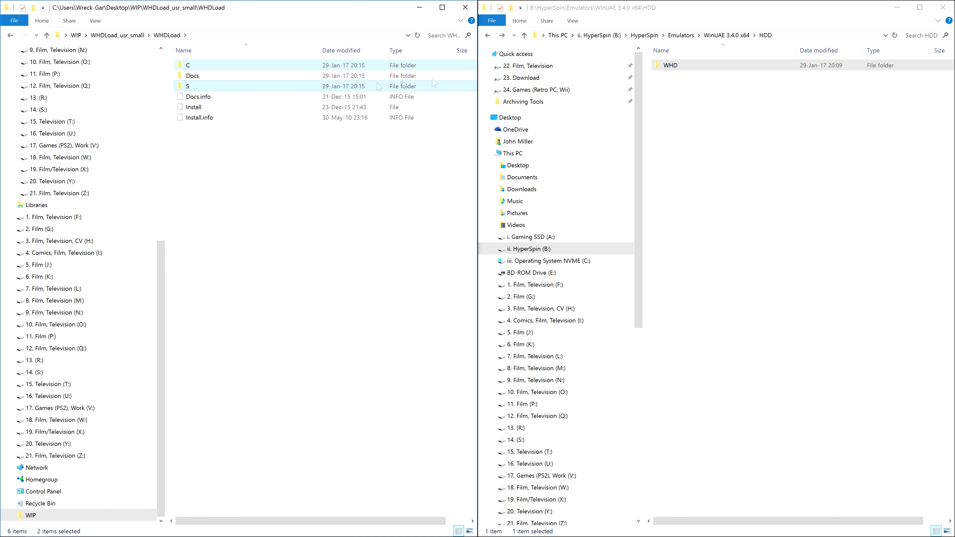
double_click(670, 65)
left_click_drag(256, 69, 752, 207)
Step: Permanently delete WHDLoad_usr_small.lha and its extracted folder from the WIP folder
key("BackSpace")
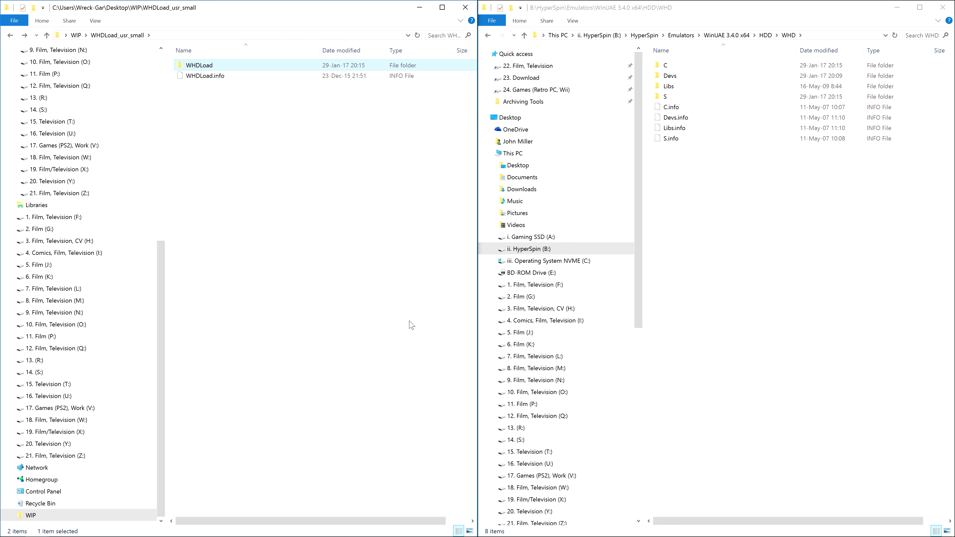
key("BackSpace")
key("ctrl+a")
key("shift+Delete")
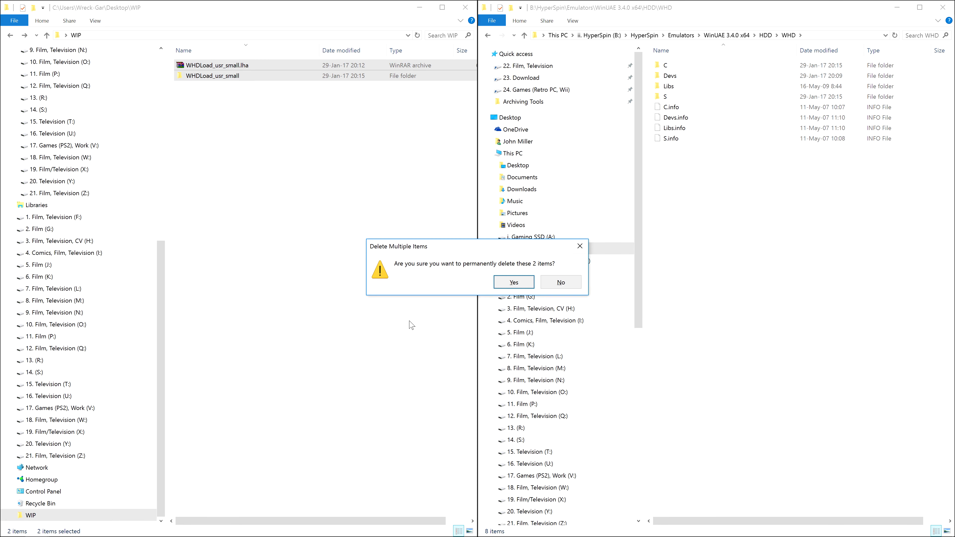
key("Return")
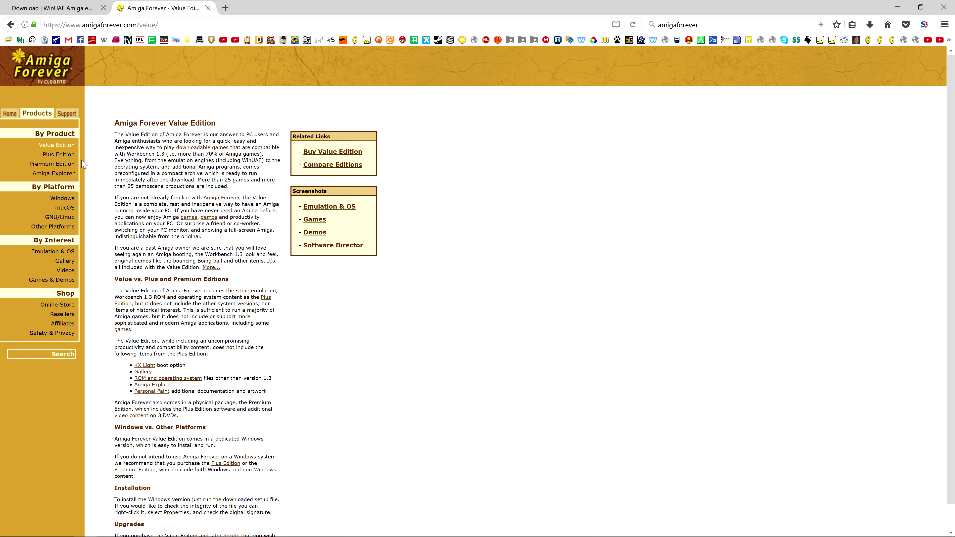
Step: Order the Amiga Forever 2016 Plus Edition as a first-time customer from the Amiga Forever store
left_click(68, 158)
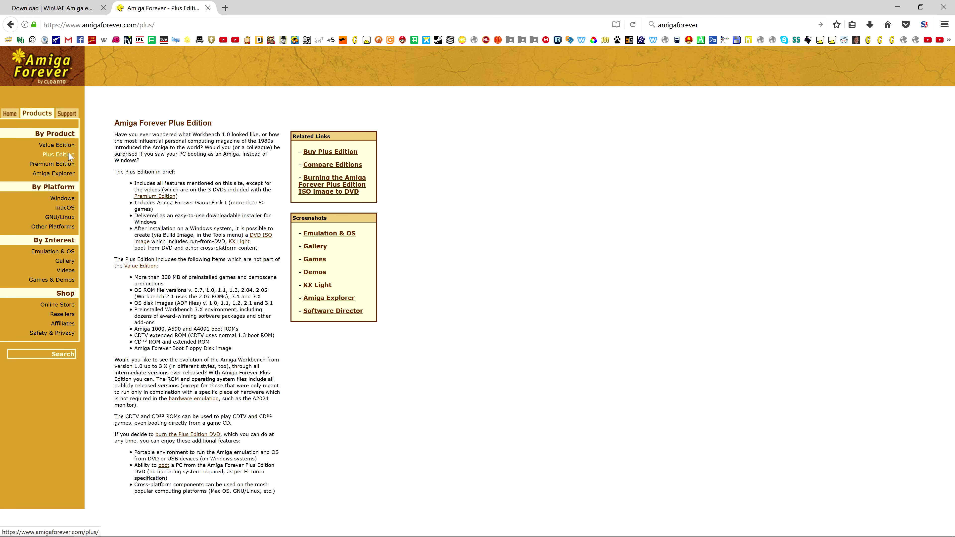
left_click(341, 155)
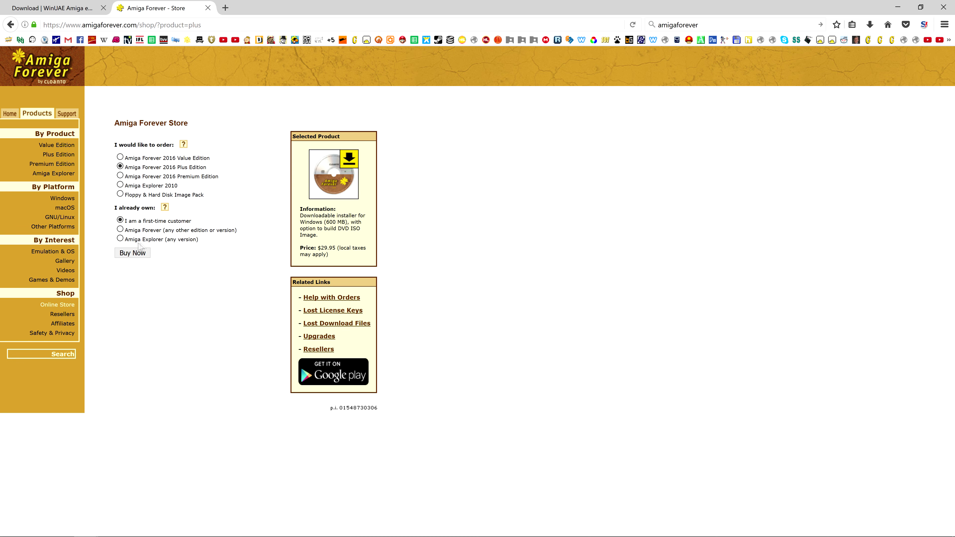
left_click(133, 253)
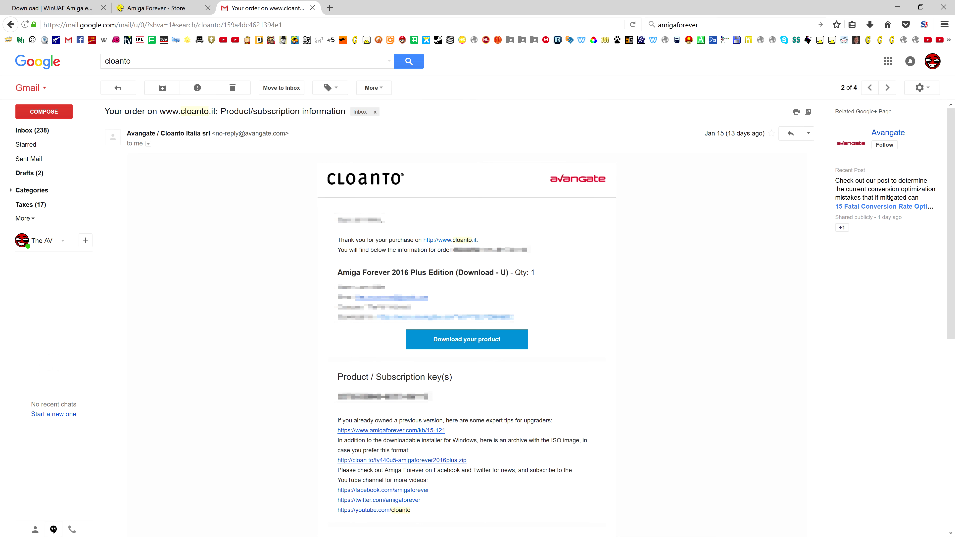
Step: Highlight the product key in the Cloanto order email and download AmigaForever2016Plus.msi to the WIP folder
left_click_drag(428, 396, 334, 396)
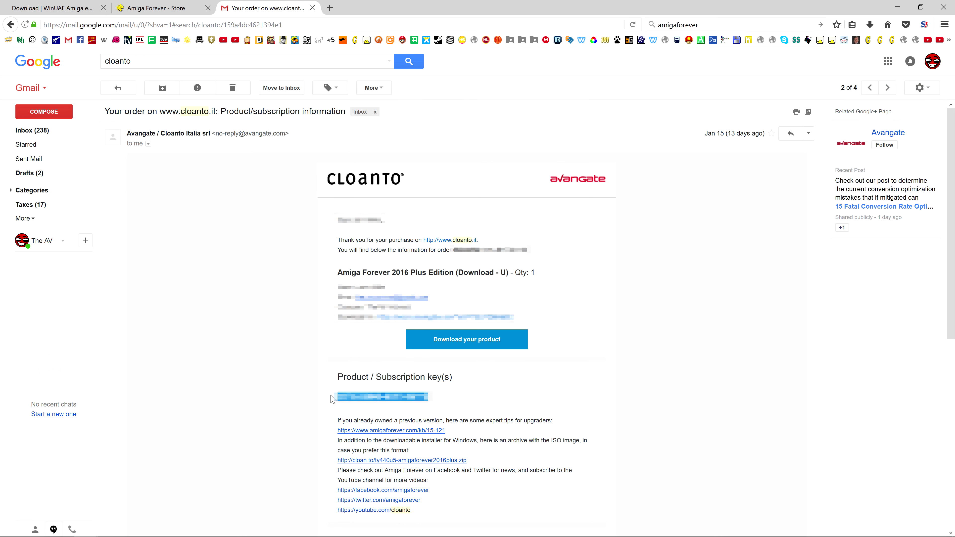
left_click(470, 340)
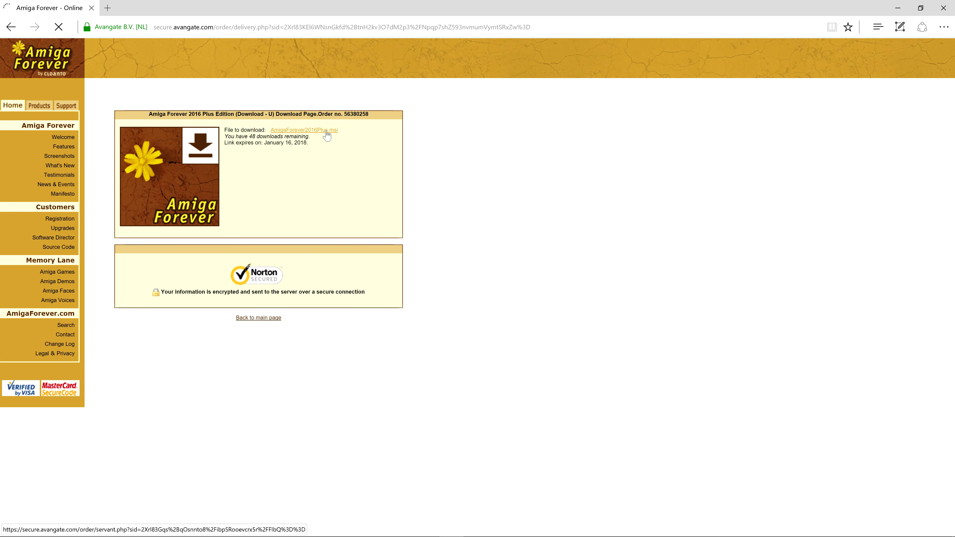
left_click(323, 135)
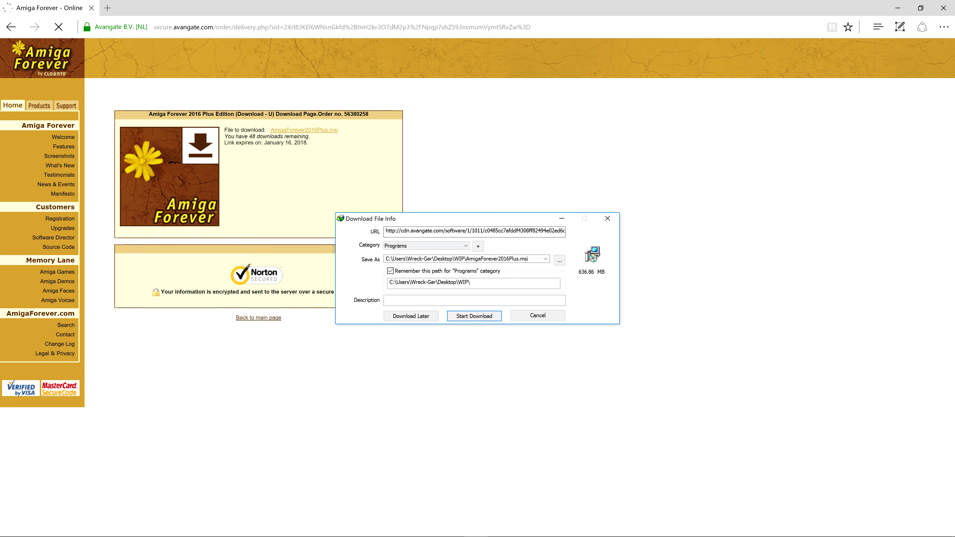
left_click(480, 317)
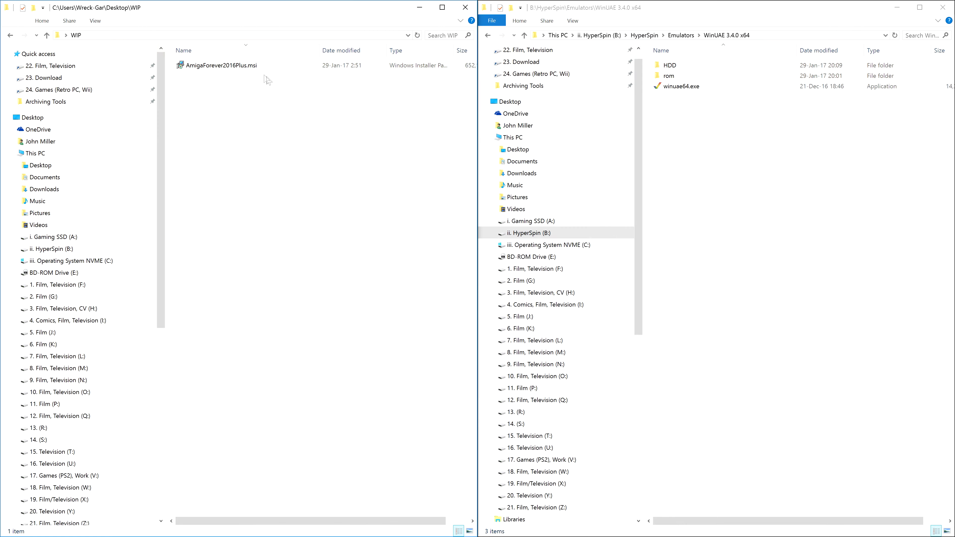
Step: Run AmigaForever2016Plus.msi, accept the license agreement and start installing Amiga Forever
double_click(252, 67)
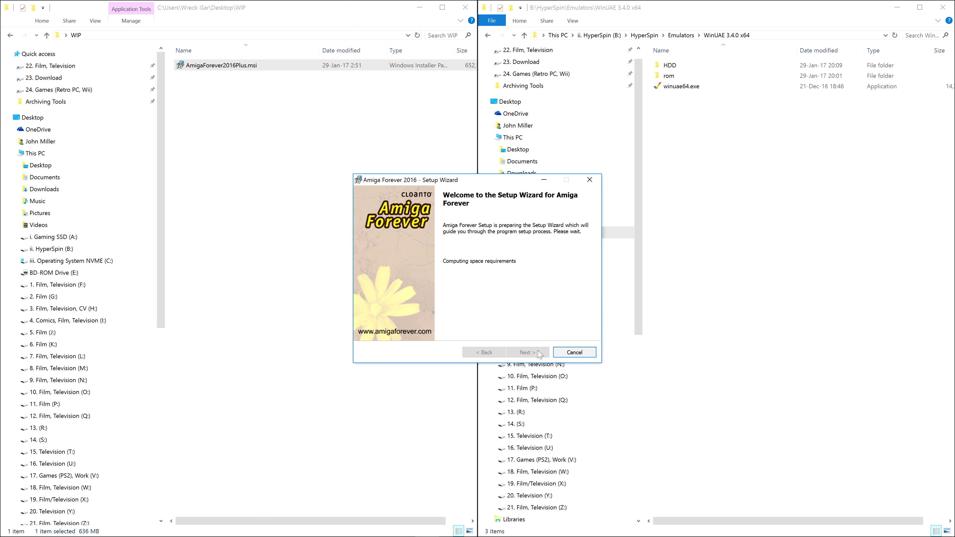
left_click(536, 353)
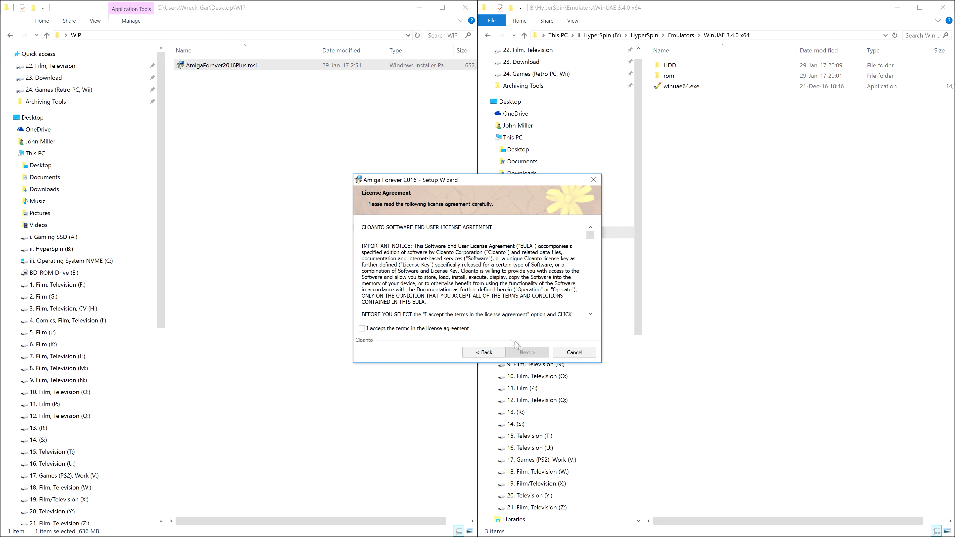
left_click(425, 329)
left_click(527, 351)
left_click(540, 354)
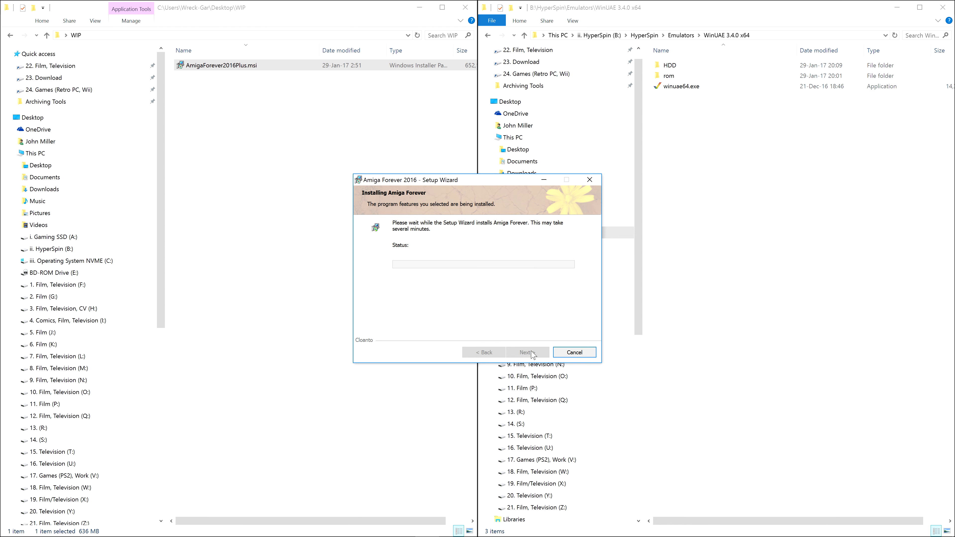